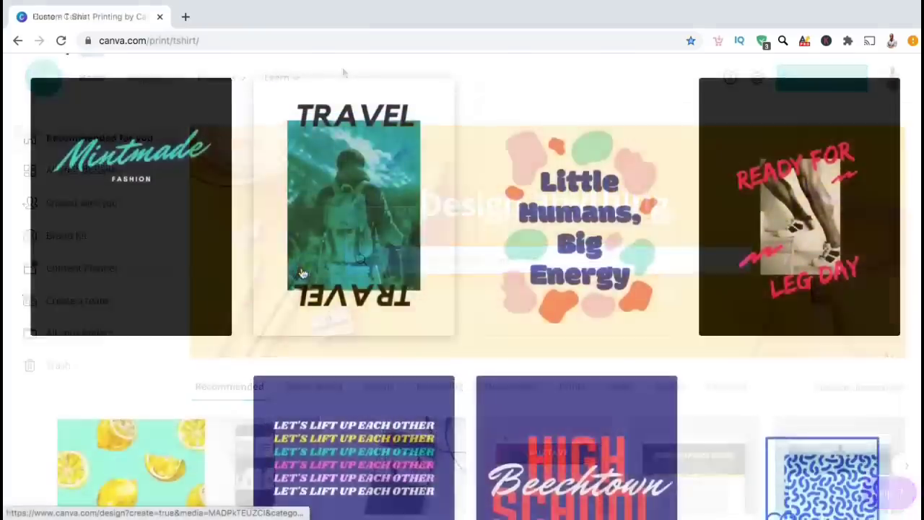
Browse the Custom T-Shirts page's example styles and design steps, then start a blank T-shirt design.
{"action": "scroll", "coordinate": [302, 271], "scroll_direction": "down", "scroll_amount": 5}
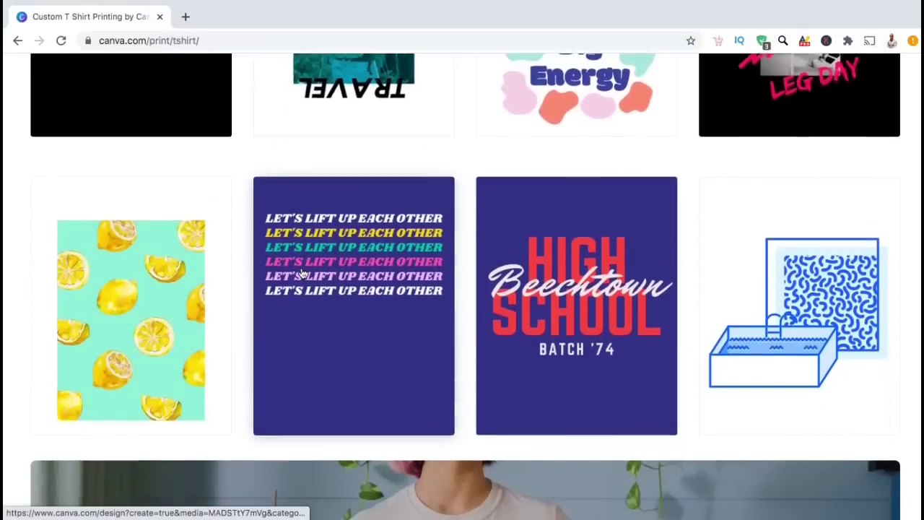
{"action": "scroll", "coordinate": [302, 270], "scroll_direction": "down", "scroll_amount": 4}
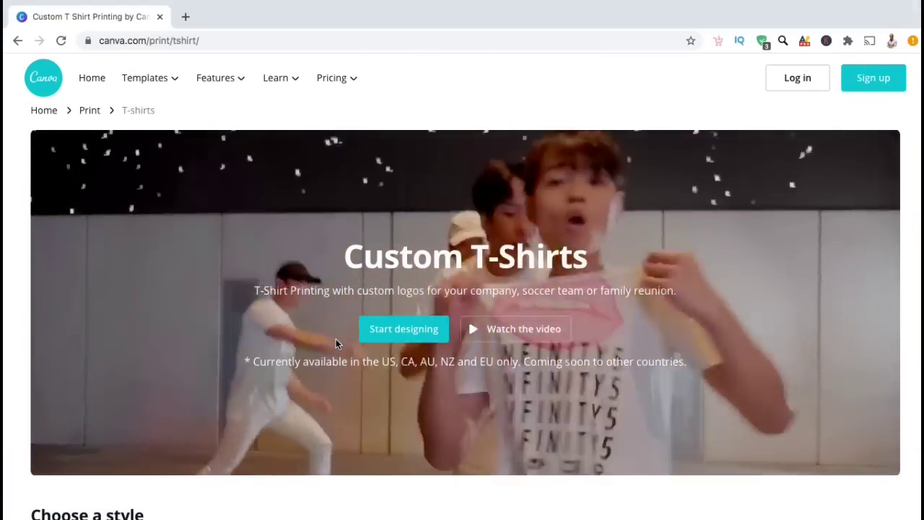
{"action": "scroll", "coordinate": [335, 345], "scroll_direction": "down", "scroll_amount": 4}
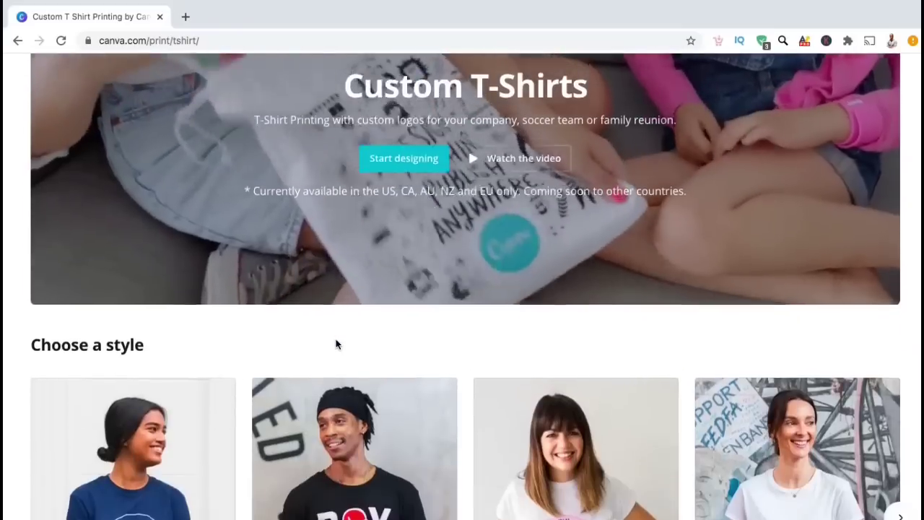
{"action": "scroll", "coordinate": [304, 273], "scroll_direction": "down", "scroll_amount": 2}
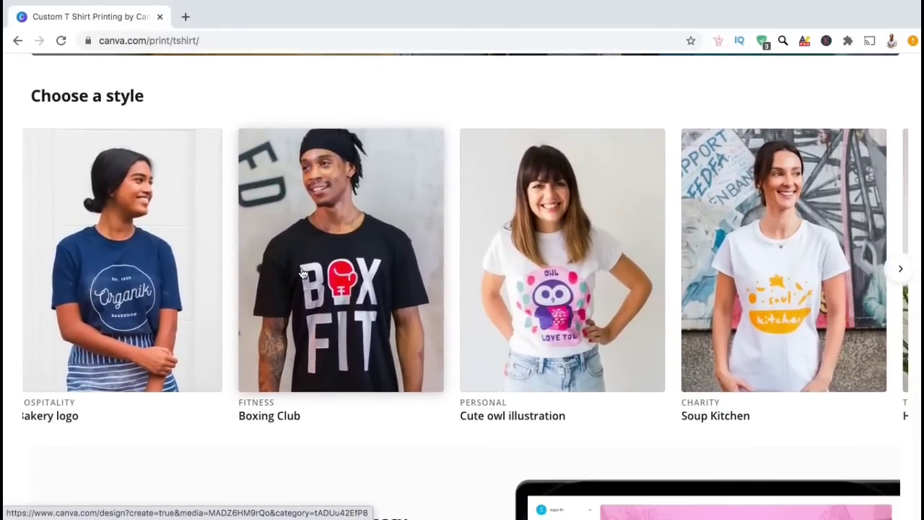
{"action": "scroll", "coordinate": [303, 273], "scroll_direction": "right", "scroll_amount": 3}
{"action": "scroll", "coordinate": [304, 273], "scroll_direction": "right", "scroll_amount": 6}
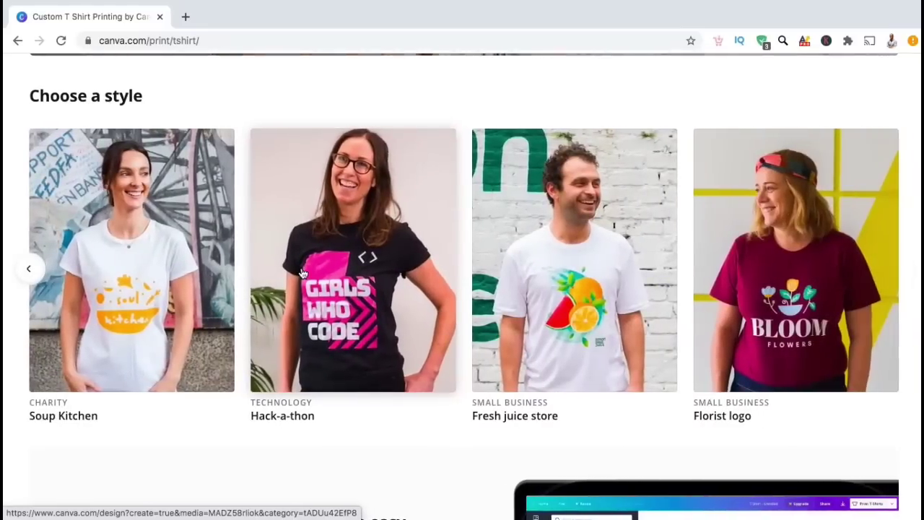
{"action": "scroll", "coordinate": [304, 273], "scroll_direction": "down", "scroll_amount": 2}
{"action": "scroll", "coordinate": [303, 273], "scroll_direction": "down", "scroll_amount": 4}
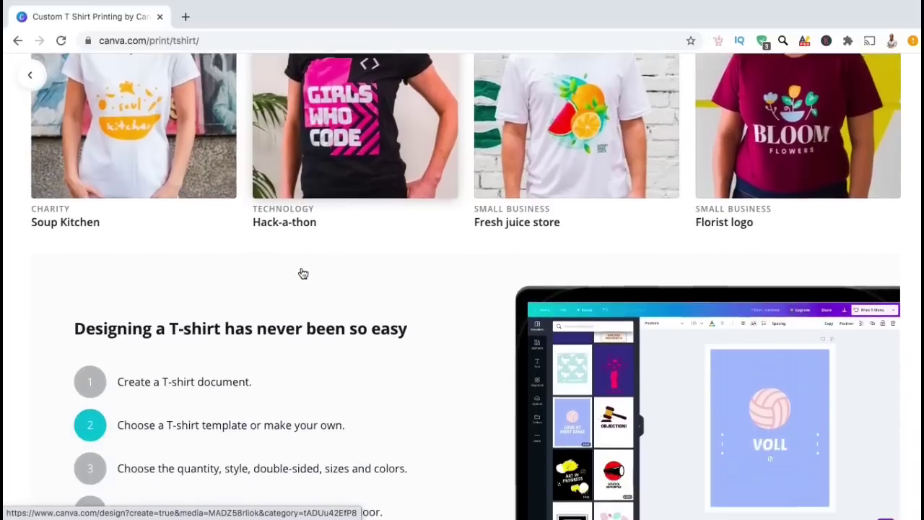
{"action": "scroll", "coordinate": [304, 273], "scroll_direction": "down", "scroll_amount": 1}
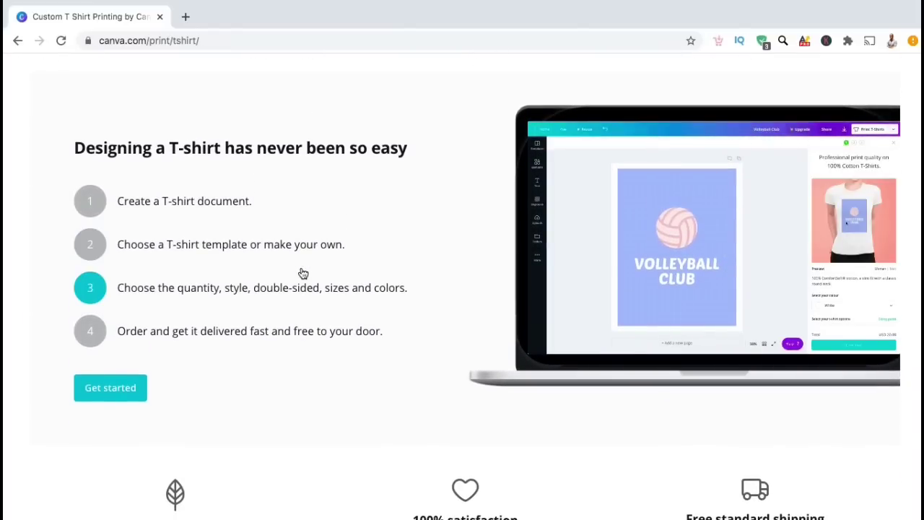
{"action": "scroll", "coordinate": [304, 274], "scroll_direction": "up", "scroll_amount": 15}
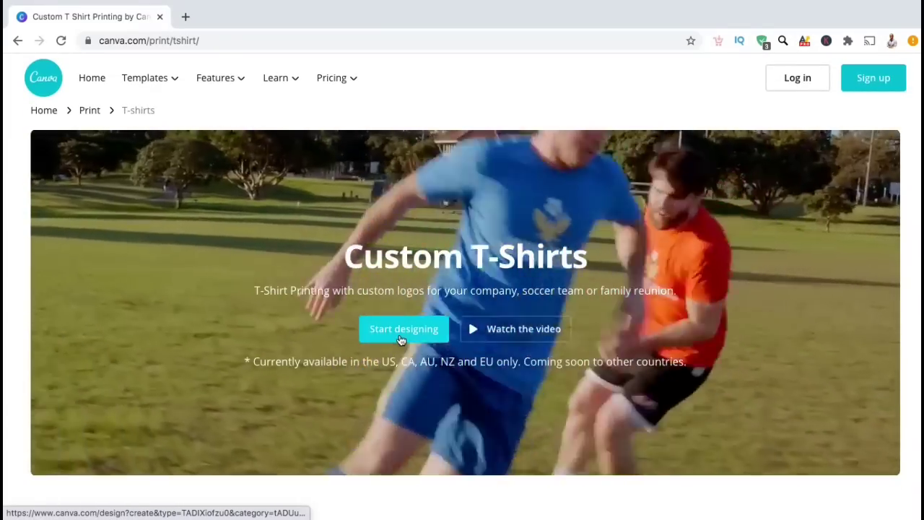
{"action": "left_click", "coordinate": [402, 332]}
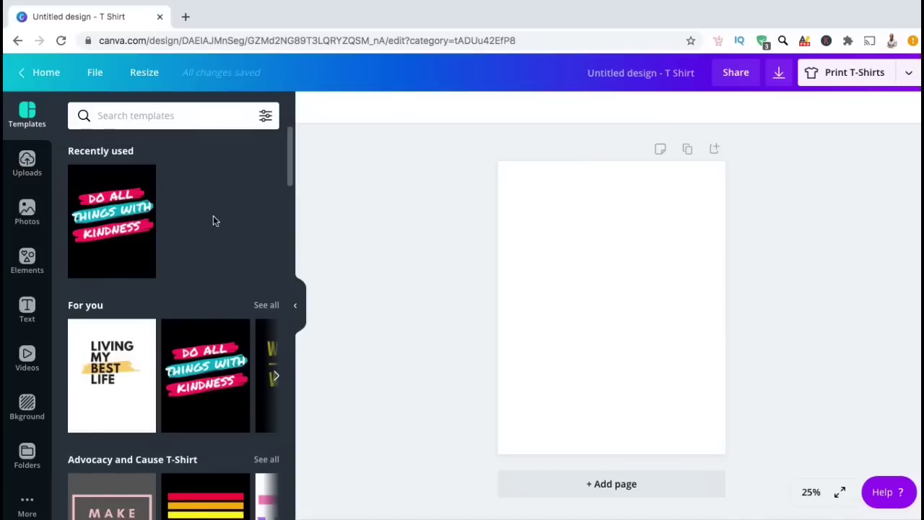
Scroll the T-shirt templates to the School T-Shirt row and apply the Class of 90 template.
{"action": "scroll", "coordinate": [213, 217], "scroll_direction": "down", "scroll_amount": 3}
{"action": "scroll", "coordinate": [213, 220], "scroll_direction": "down", "scroll_amount": 5}
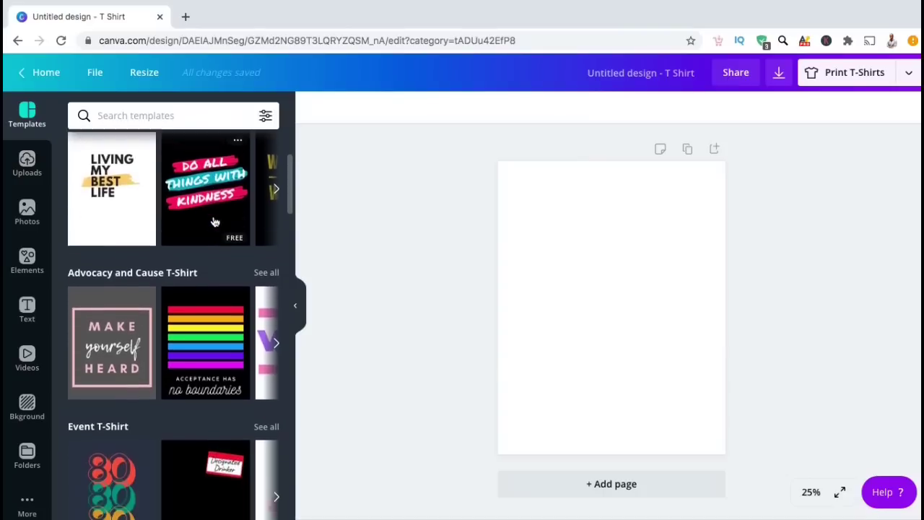
{"action": "scroll", "coordinate": [213, 221], "scroll_direction": "down", "scroll_amount": 6}
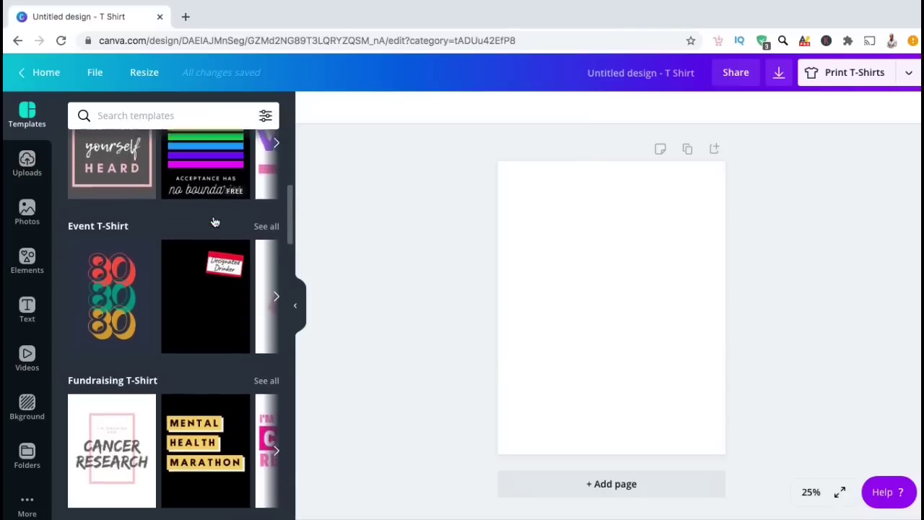
{"action": "scroll", "coordinate": [214, 221], "scroll_direction": "down", "scroll_amount": 7}
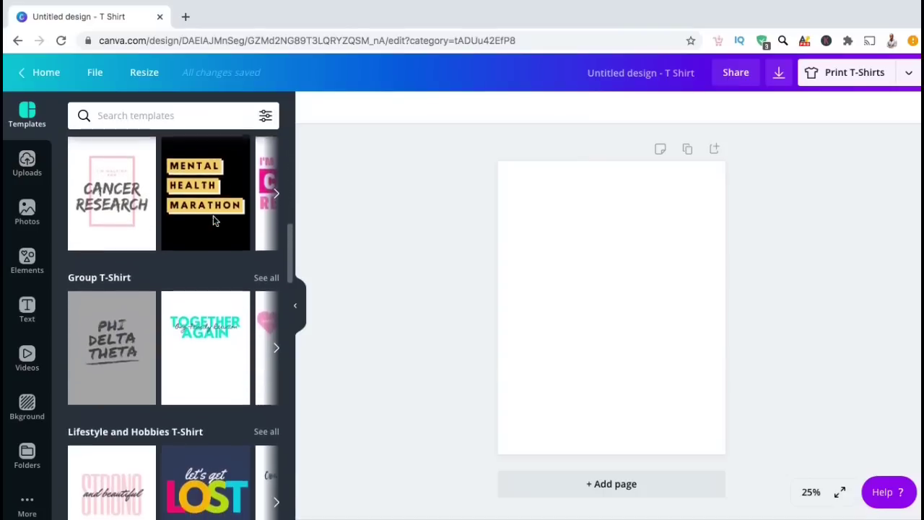
{"action": "scroll", "coordinate": [214, 222], "scroll_direction": "down", "scroll_amount": 4}
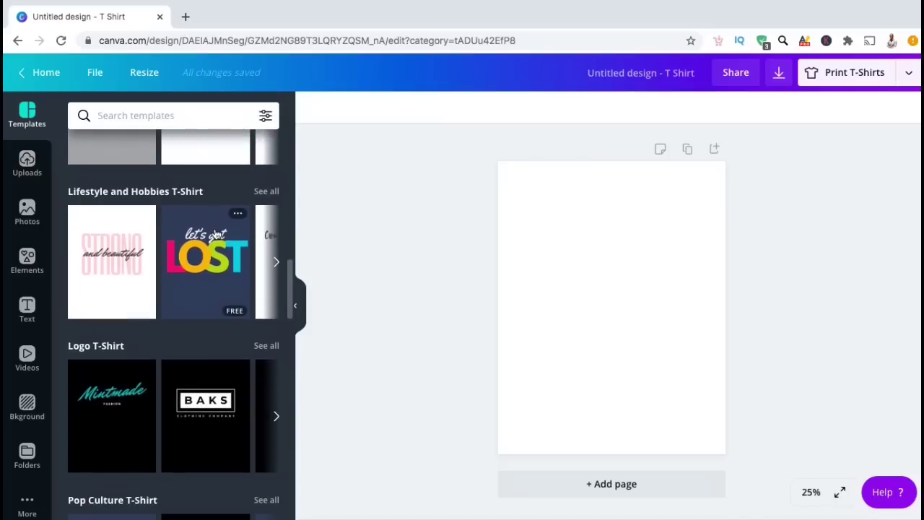
{"action": "scroll", "coordinate": [217, 236], "scroll_direction": "down", "scroll_amount": 12}
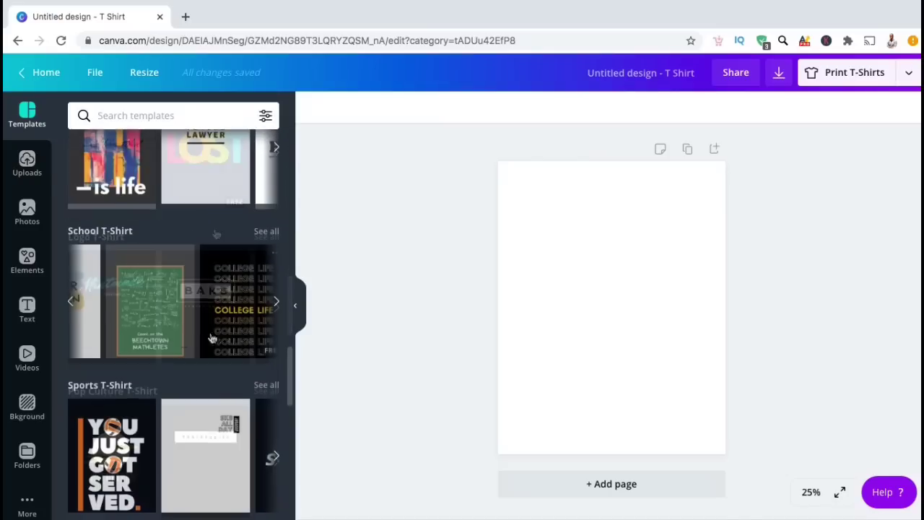
{"action": "scroll", "coordinate": [165, 349], "scroll_direction": "left", "scroll_amount": 10}
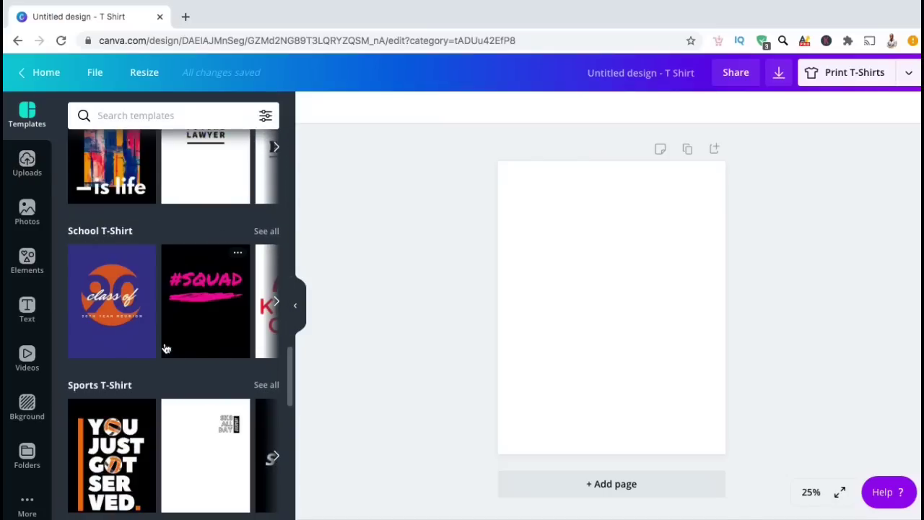
{"action": "left_click", "coordinate": [120, 339]}
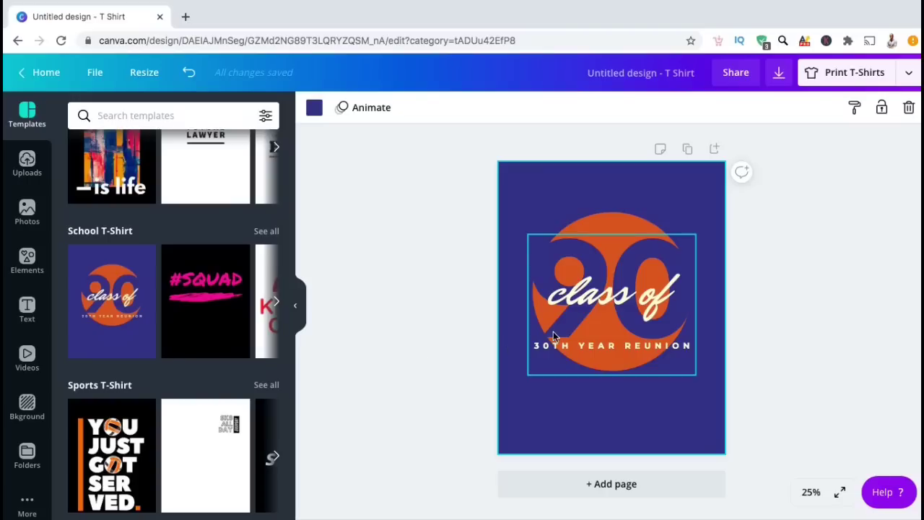
Edit the 'class of' template text and recolour the orange circle light grey.
{"action": "left_click", "coordinate": [583, 291]}
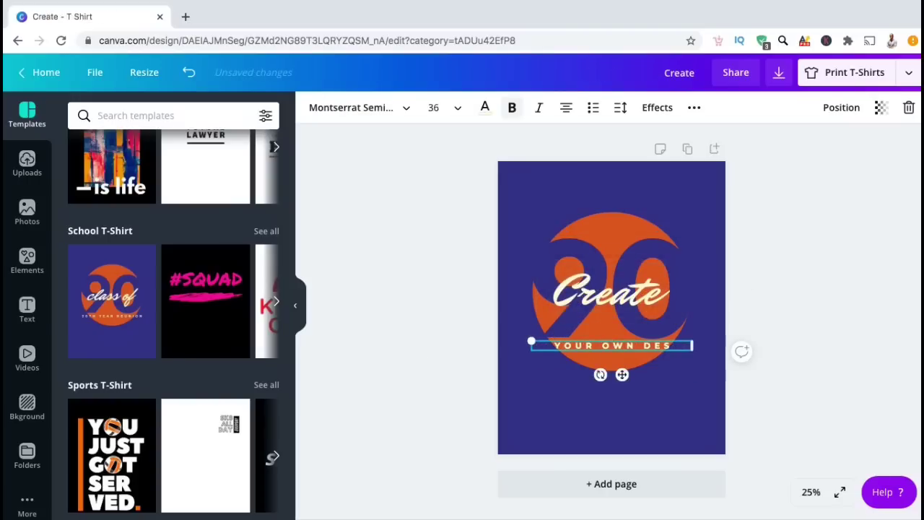
{"action": "type", "text": "IGN"}
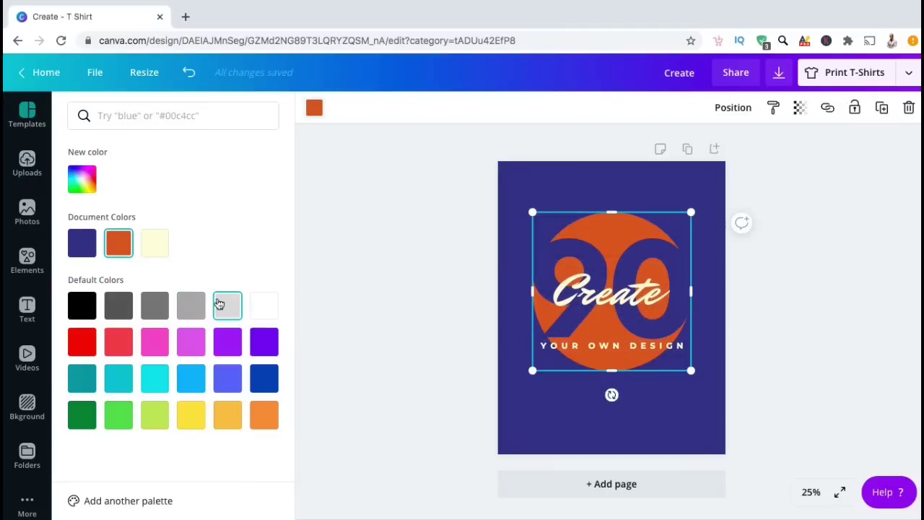
{"action": "left_click", "coordinate": [220, 305]}
{"action": "left_click", "coordinate": [395, 291]}
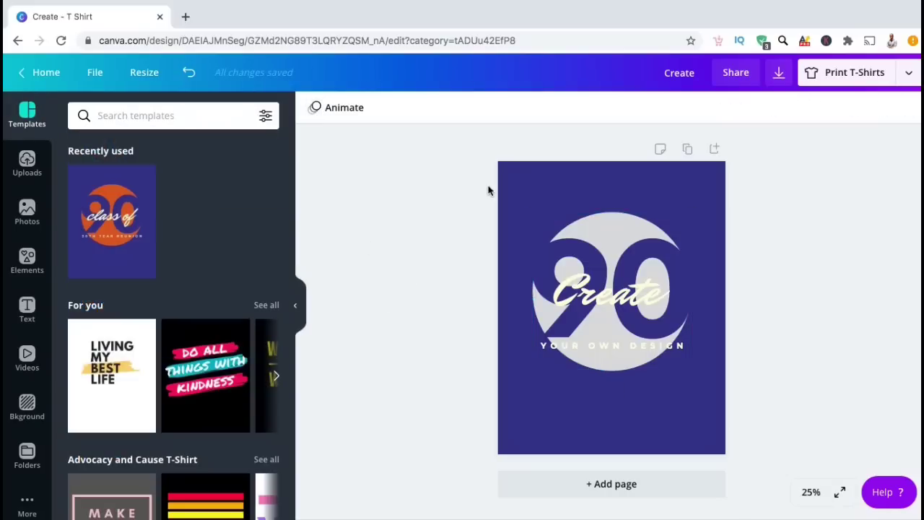
Select all the template elements and delete them, leaving only the red background.
{"action": "left_click_drag", "start_coordinate": [489, 190], "coordinate": [756, 350]}
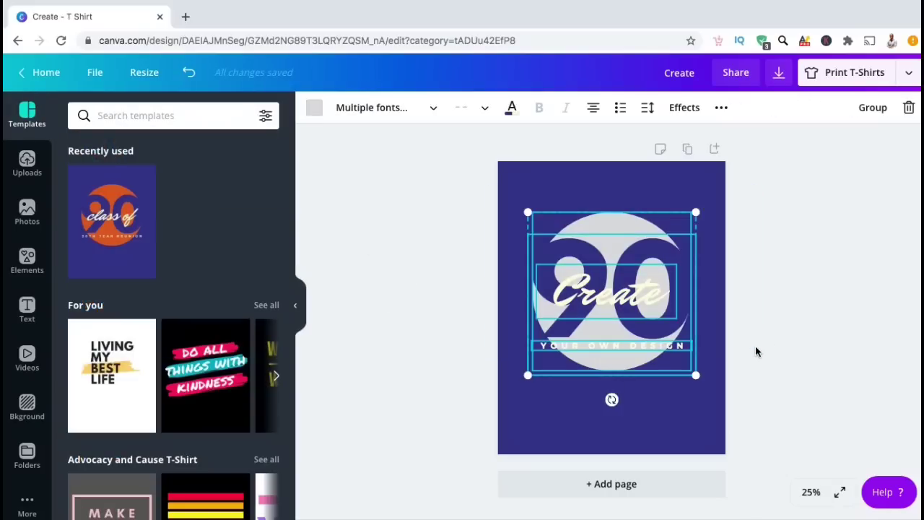
{"action": "key", "text": "Delete"}
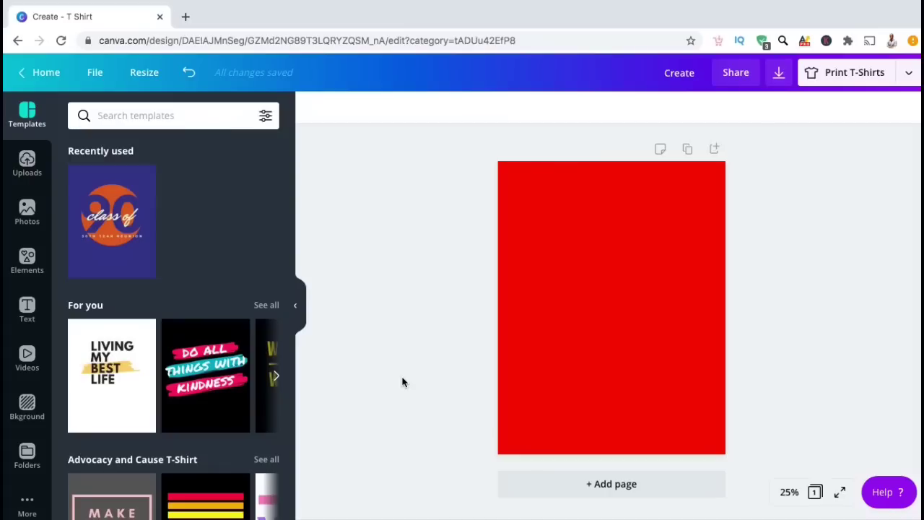
{"action": "left_click", "coordinate": [30, 168]}
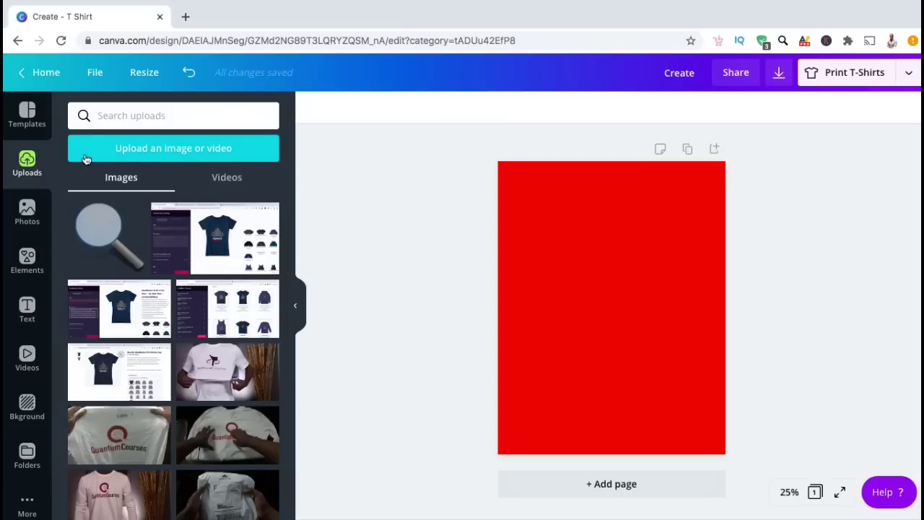
Upload coffee-3217471.png from the computer into the Uploads library.
{"action": "left_click", "coordinate": [85, 154]}
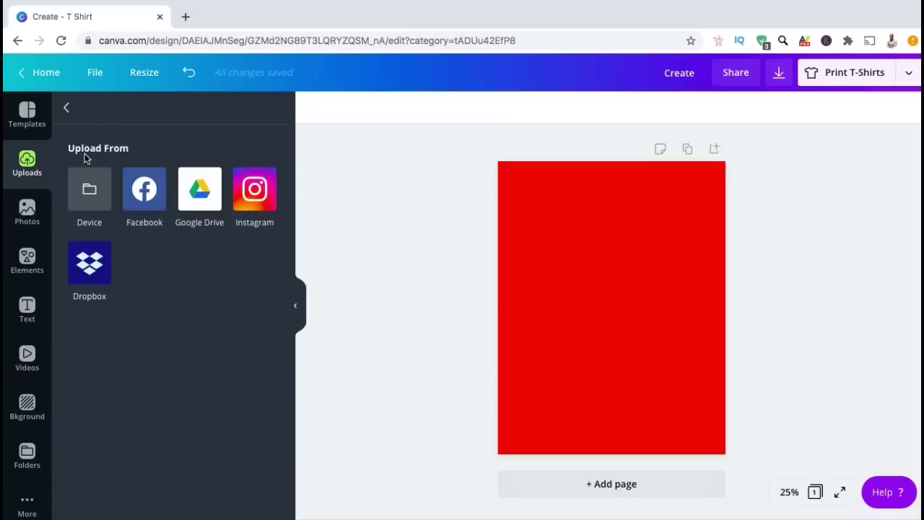
{"action": "left_click", "coordinate": [85, 181]}
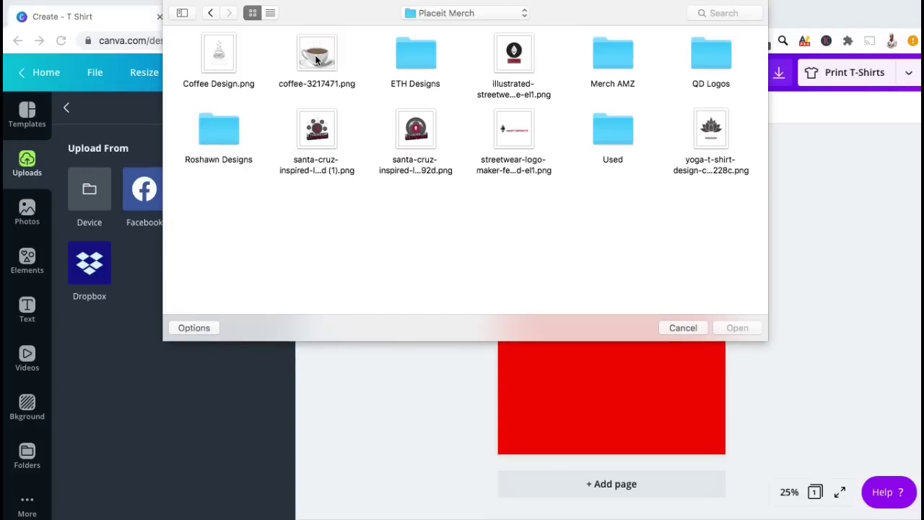
{"action": "double_click", "coordinate": [315, 58]}
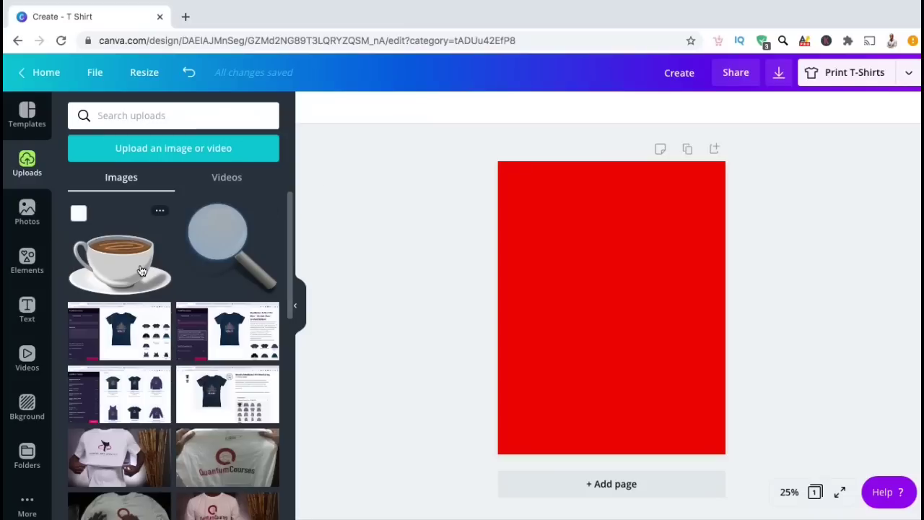
Place the coffee cup image on the red page, centred horizontally in the upper half.
{"action": "left_click_drag", "start_coordinate": [141, 270], "coordinate": [590, 258]}
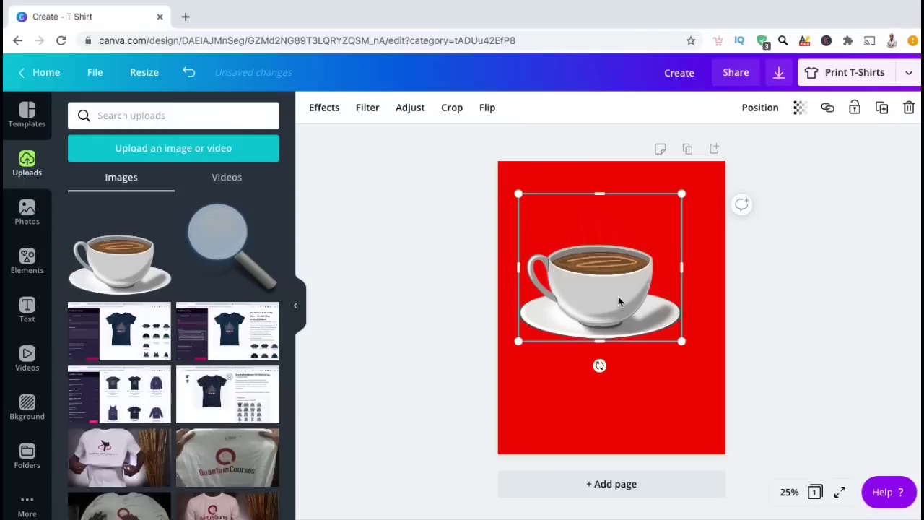
{"action": "mouse_move", "coordinate": [619, 299]}
{"action": "left_mouse_down"}
{"action": "mouse_move", "coordinate": [635, 296]}
{"action": "mouse_move", "coordinate": [632, 287]}
{"action": "left_mouse_up"}
{"action": "left_click", "coordinate": [740, 302]}
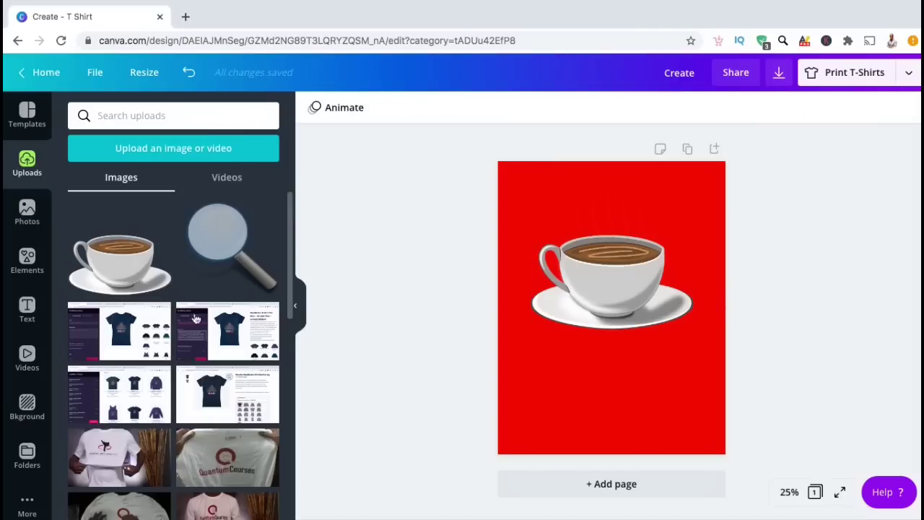
{"action": "left_click", "coordinate": [40, 317]}
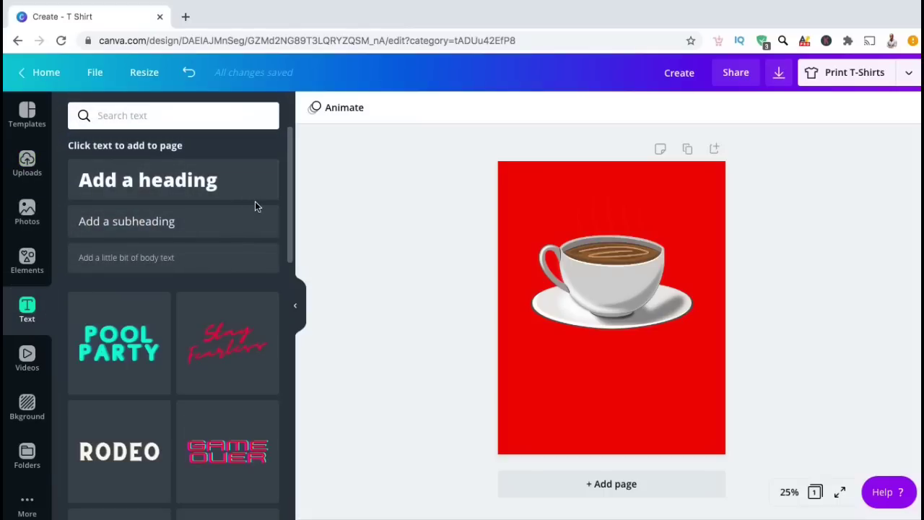
Scroll through the Text panel's styles and add the neon HELLO darling combination.
{"action": "scroll", "coordinate": [255, 202], "scroll_direction": "down", "scroll_amount": 3}
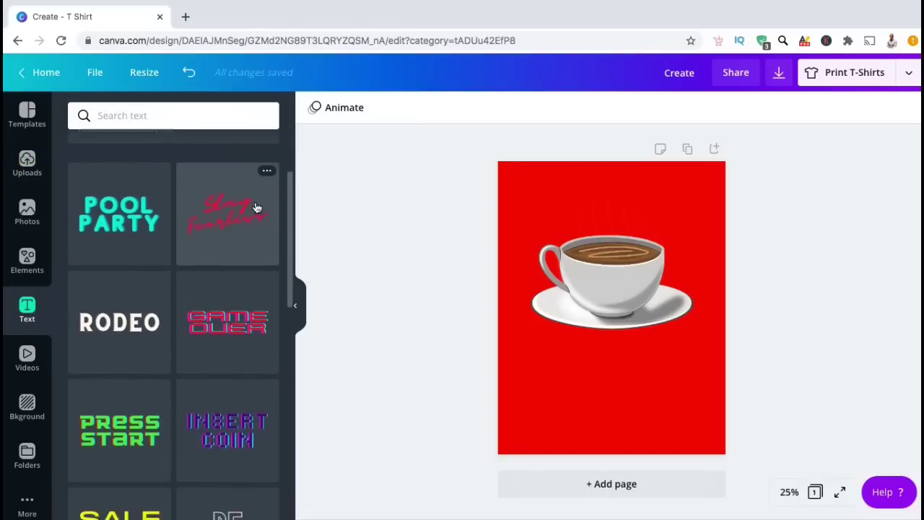
{"action": "scroll", "coordinate": [257, 208], "scroll_direction": "down", "scroll_amount": 3}
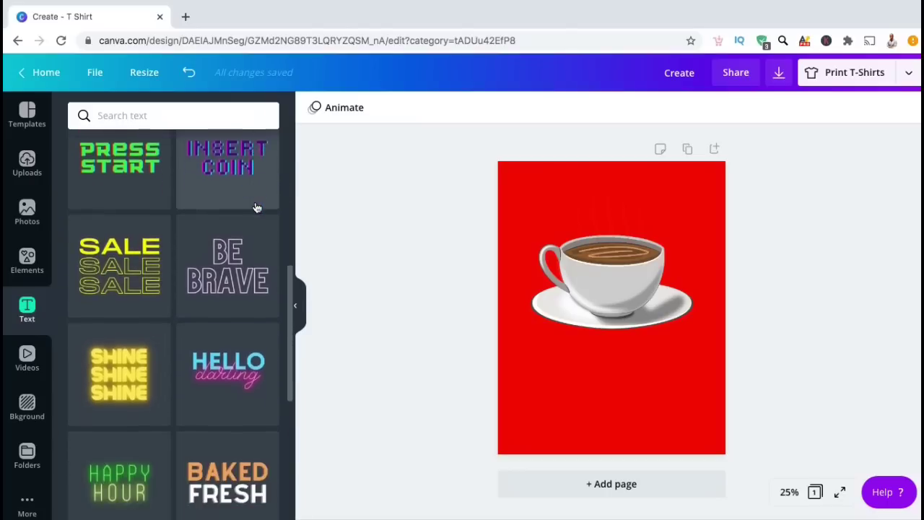
{"action": "scroll", "coordinate": [256, 208], "scroll_direction": "down", "scroll_amount": 2}
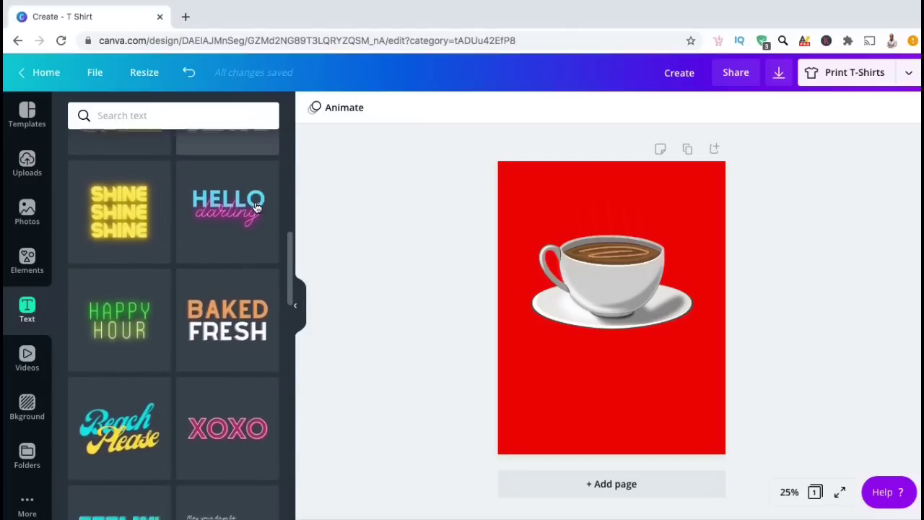
{"action": "scroll", "coordinate": [256, 208], "scroll_direction": "down", "scroll_amount": 3}
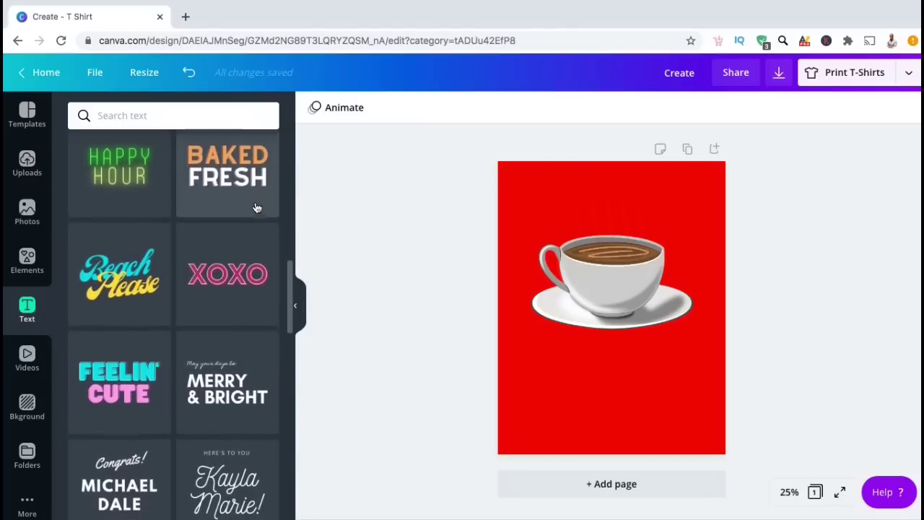
{"action": "scroll", "coordinate": [257, 208], "scroll_direction": "up", "scroll_amount": 4}
{"action": "scroll", "coordinate": [256, 208], "scroll_direction": "down", "scroll_amount": 1}
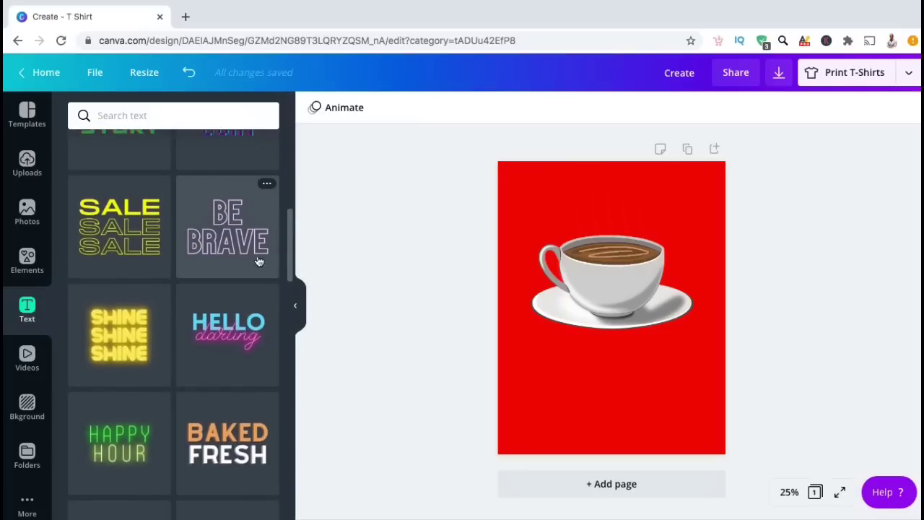
{"action": "scroll", "coordinate": [258, 321], "scroll_direction": "up", "scroll_amount": 2}
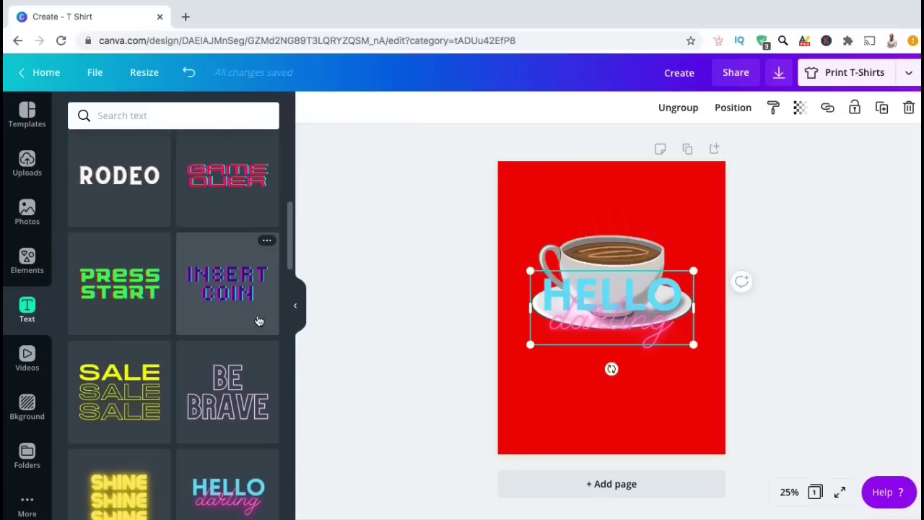
Move the text below the cup and turn HELLO into dark grey 'COFFEE'.
{"action": "left_click", "coordinate": [607, 310]}
{"action": "left_click_drag", "start_coordinate": [605, 304], "coordinate": [604, 365]}
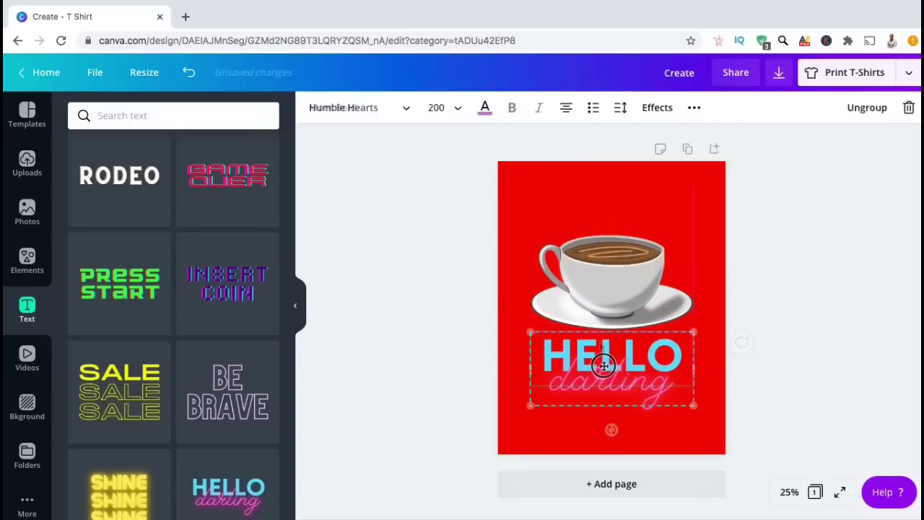
{"action": "left_click", "coordinate": [490, 116]}
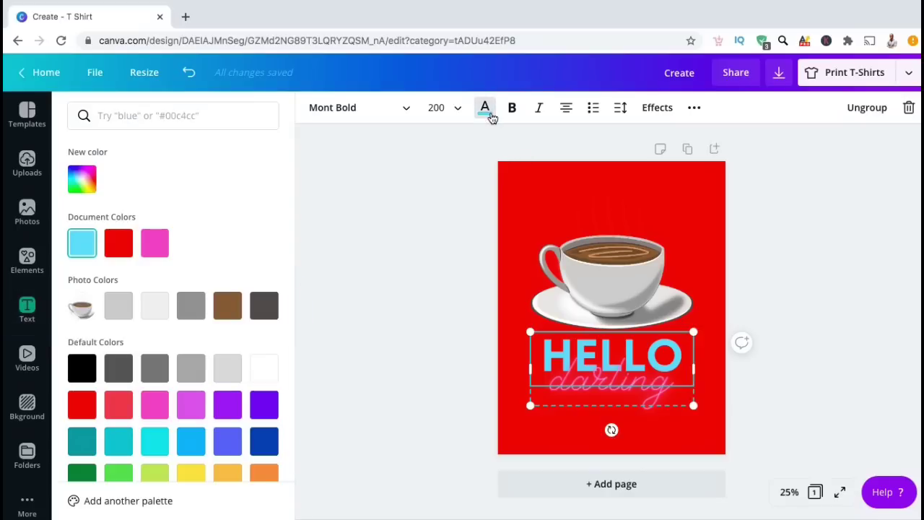
{"action": "left_click", "coordinate": [114, 374]}
{"action": "type", "text": "COFFEE"}
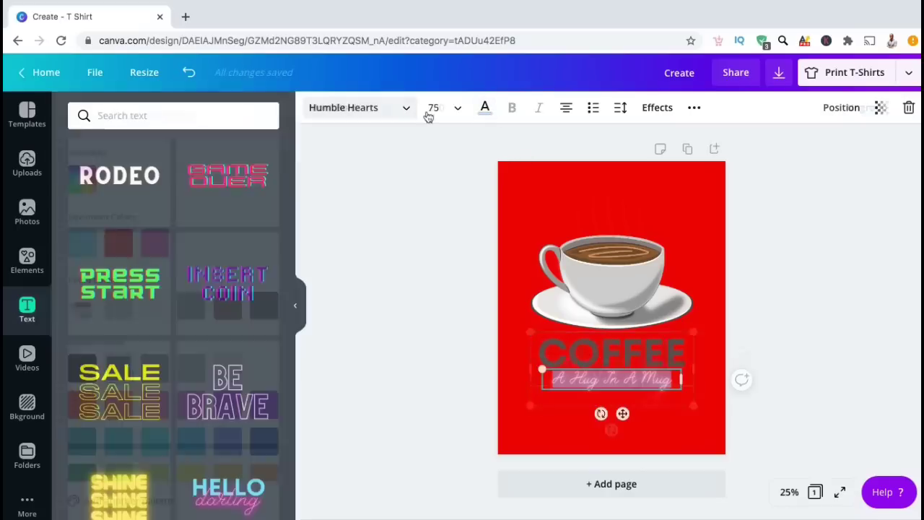
Set the 'A Hug In A Mug' tagline font size to 85.
{"action": "left_click", "coordinate": [439, 107]}
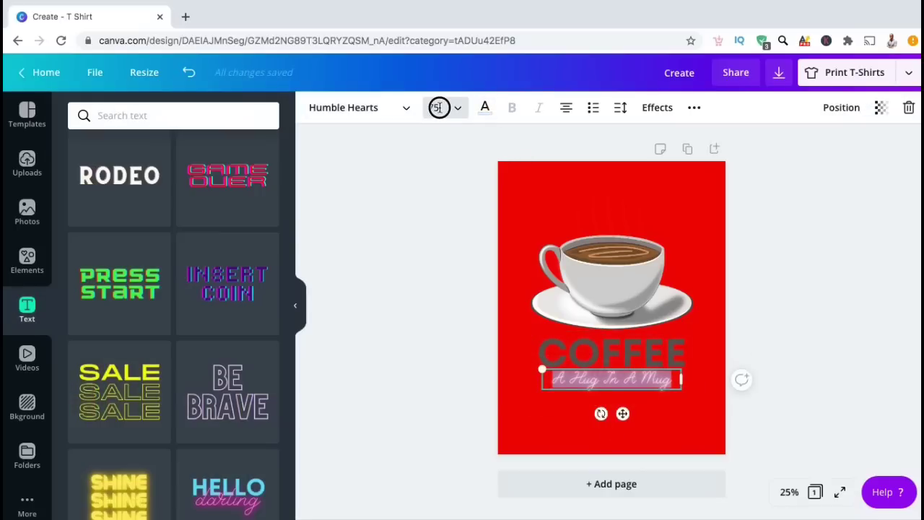
{"action": "type", "text": "85"}
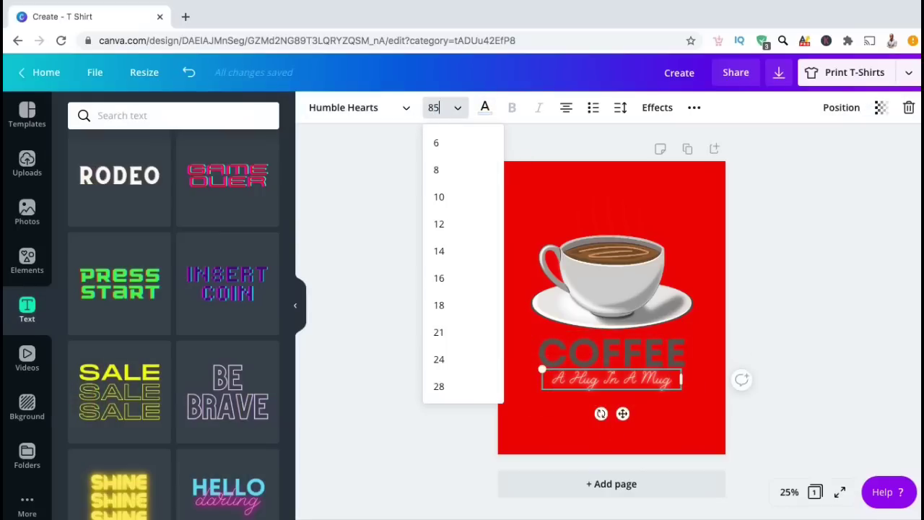
{"action": "key", "text": "Return"}
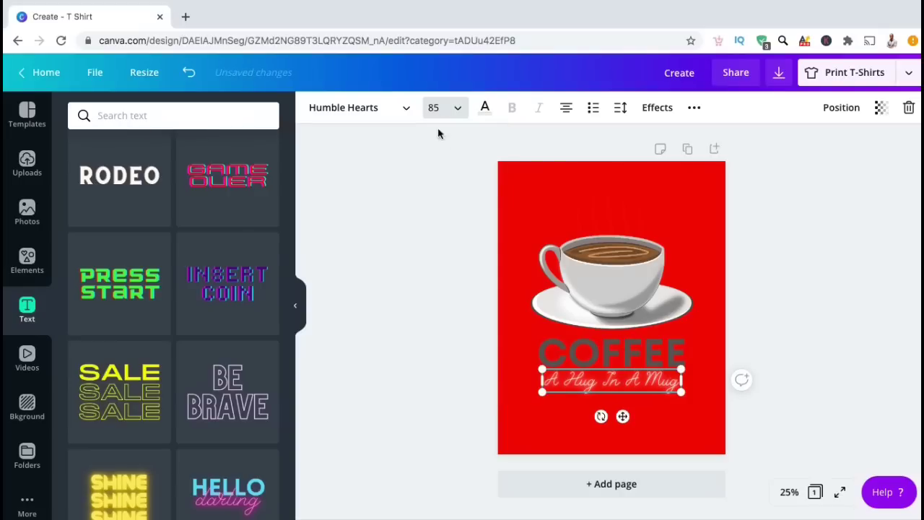
{"action": "left_click", "coordinate": [443, 282]}
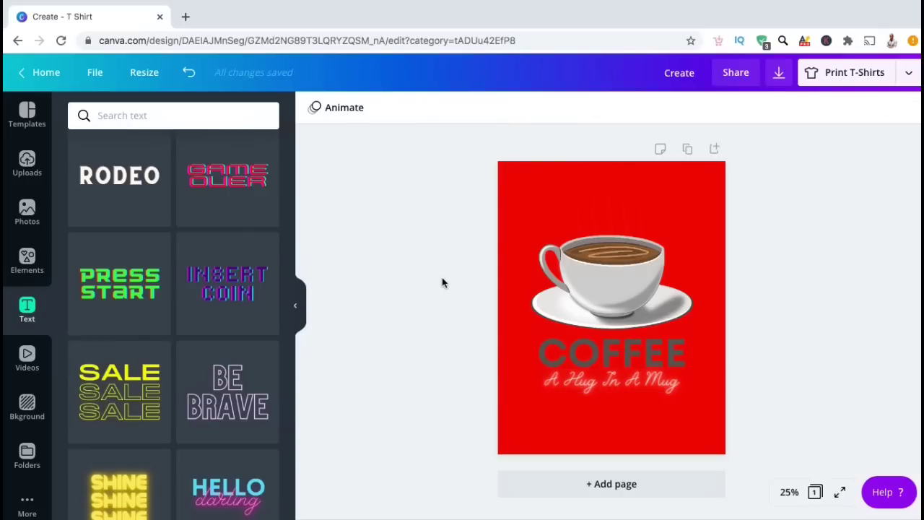
{"action": "left_click", "coordinate": [590, 283]}
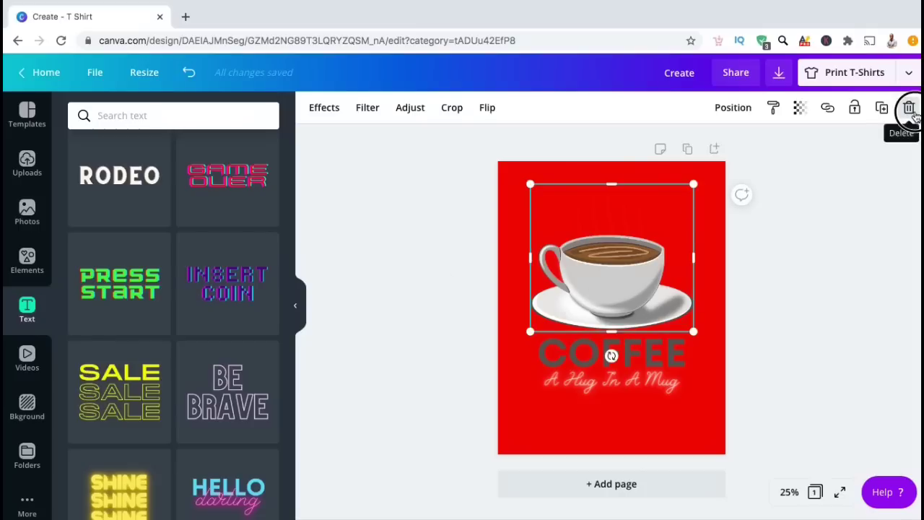
Delete the old coffee cup illustration and search Photos for 'Coffee cup'.
{"action": "left_click", "coordinate": [909, 107]}
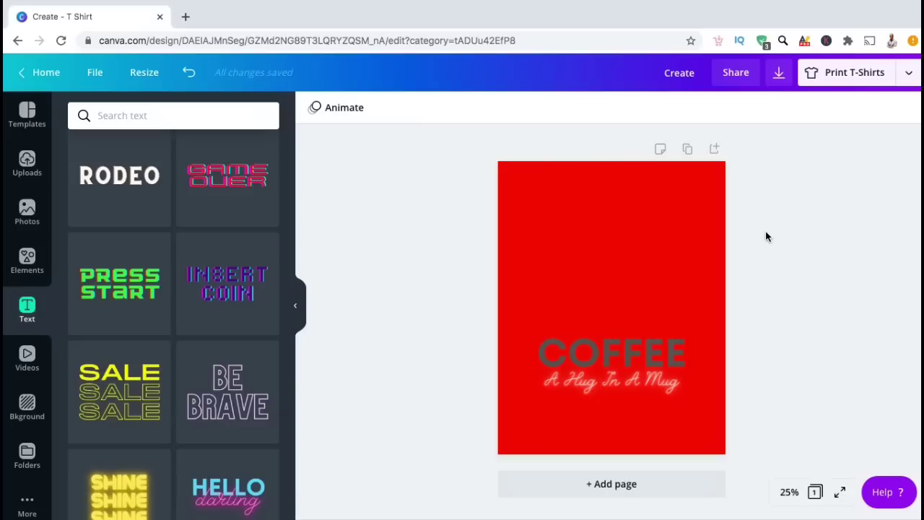
{"action": "left_click", "coordinate": [26, 217]}
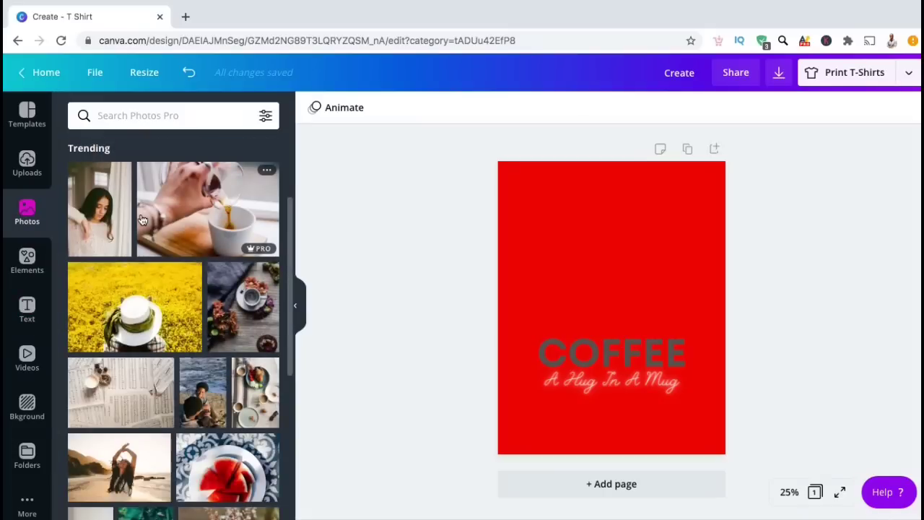
{"action": "left_click", "coordinate": [157, 117]}
{"action": "type", "text": "Coffee cup"}
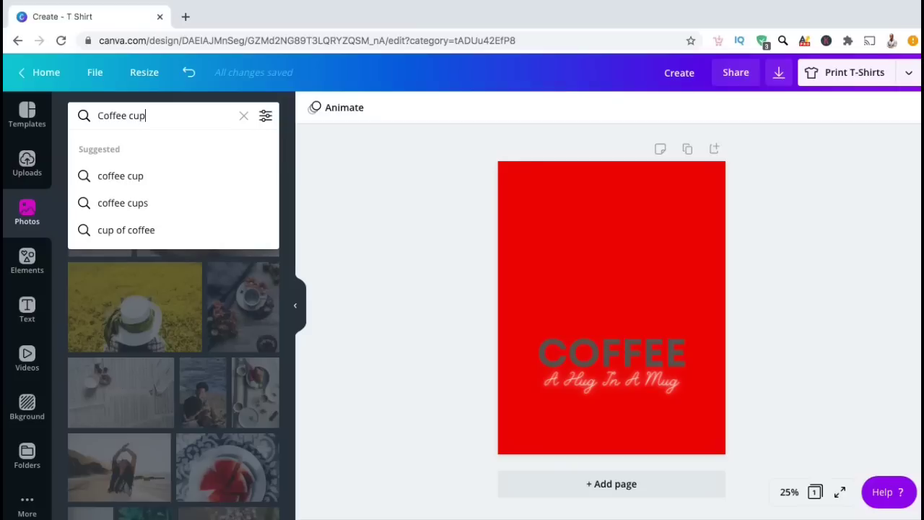
Dismiss the Pro offer and place the white cup-and-saucer photo centred above COFFEE.
{"action": "key", "text": "Return"}
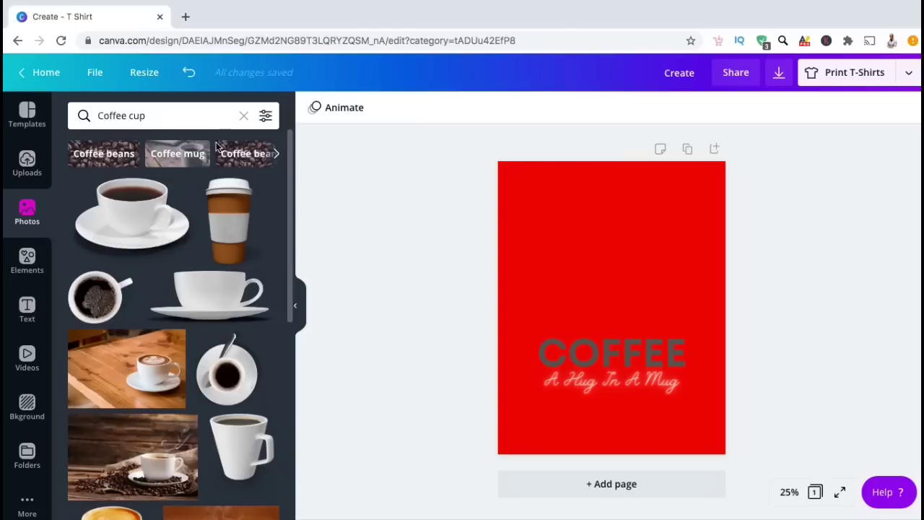
{"action": "left_click", "coordinate": [162, 234]}
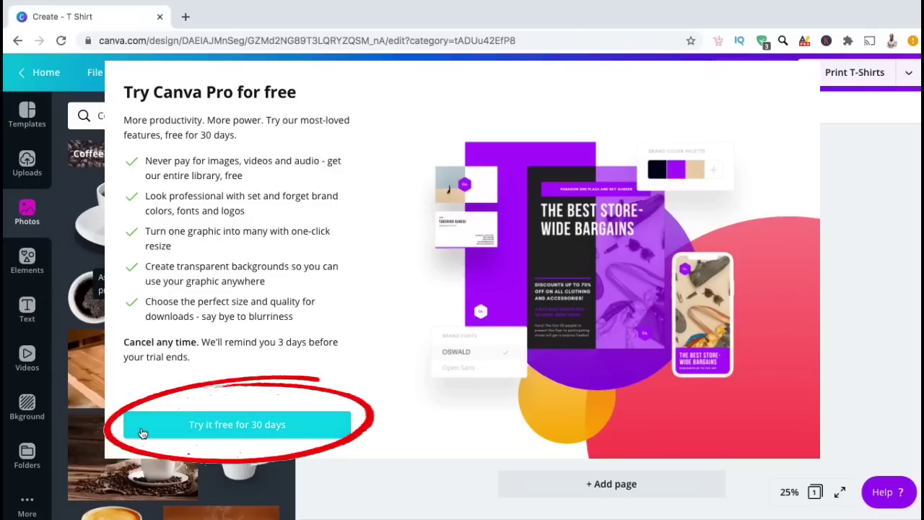
{"action": "key", "text": "Escape"}
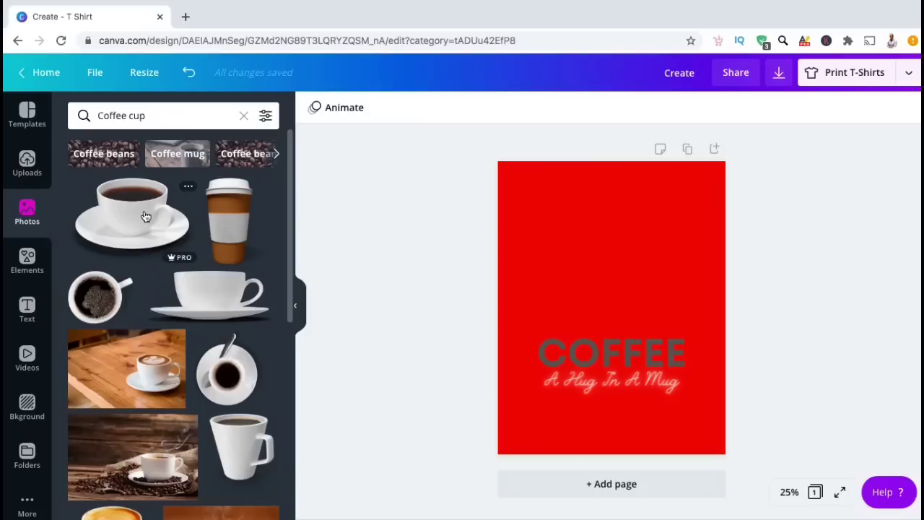
{"action": "left_click_drag", "start_coordinate": [144, 208], "coordinate": [614, 255]}
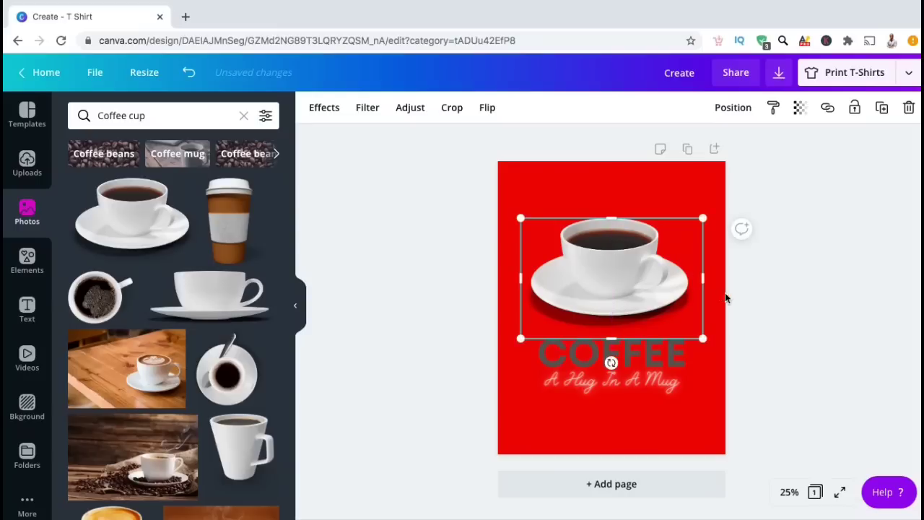
{"action": "left_click", "coordinate": [754, 292]}
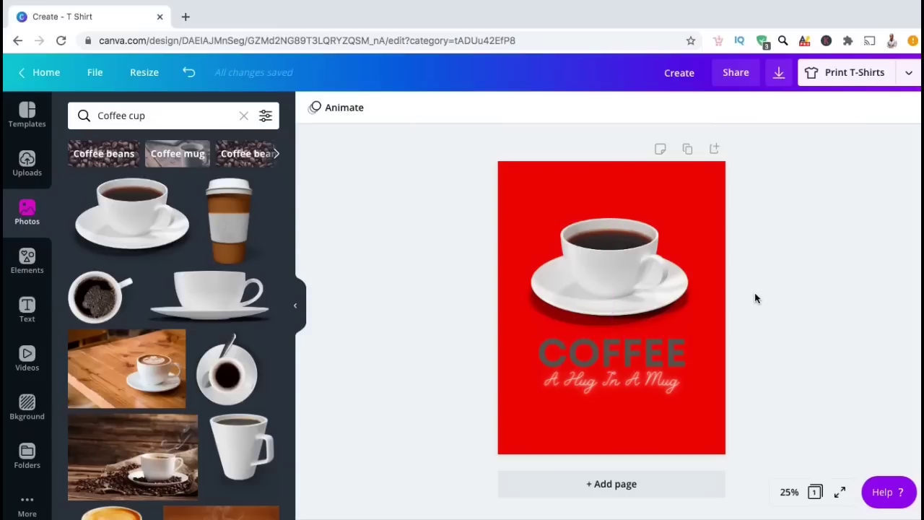
Zoom the page to 50% and show the publish options beside Print T-Shirts.
{"action": "left_click", "coordinate": [789, 491]}
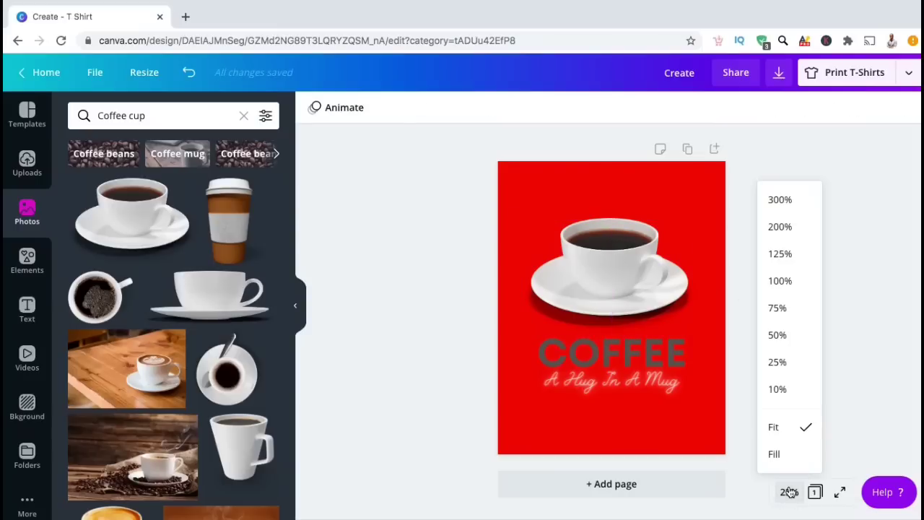
{"action": "left_click", "coordinate": [788, 335]}
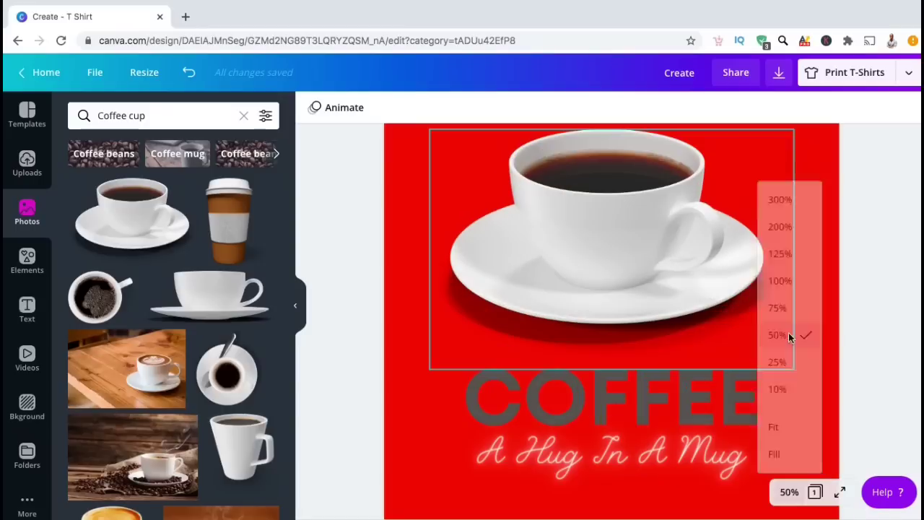
{"action": "scroll", "coordinate": [813, 325], "scroll_direction": "up", "scroll_amount": 1}
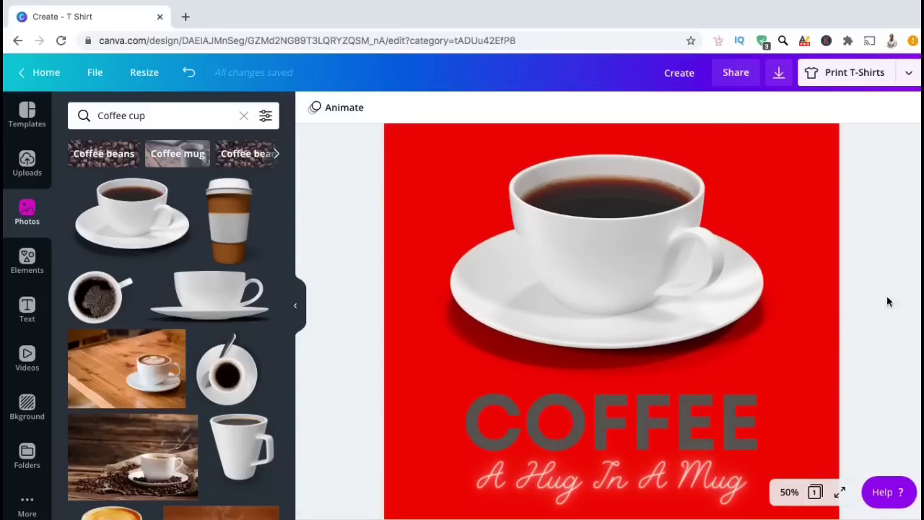
{"action": "left_click", "coordinate": [909, 73]}
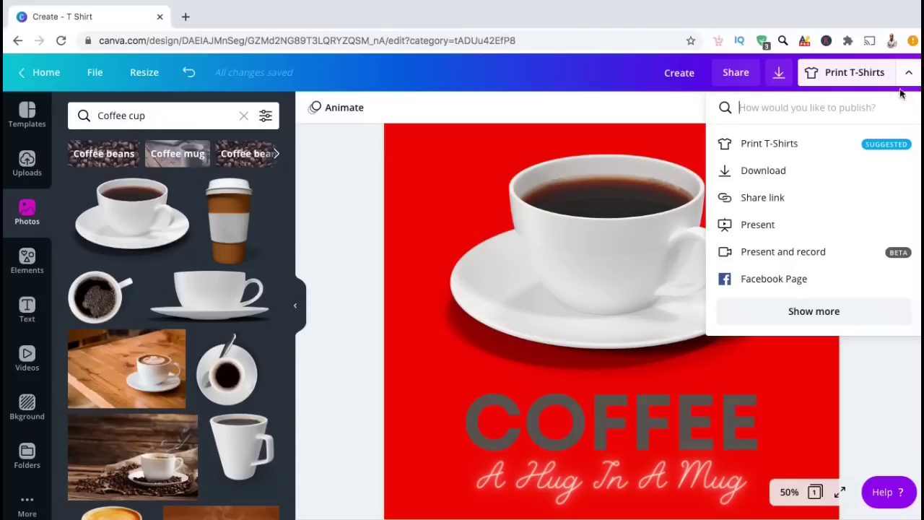
Start the 30-day free Canva Pro trial and reach the PNG download settings at 1x (1556 x 2000 px).
{"action": "left_click", "coordinate": [864, 170]}
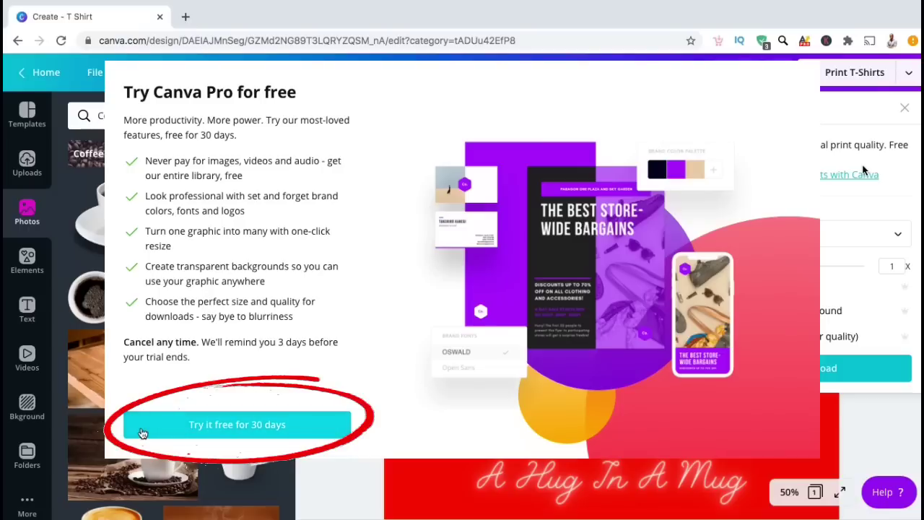
{"action": "left_click", "coordinate": [142, 433]}
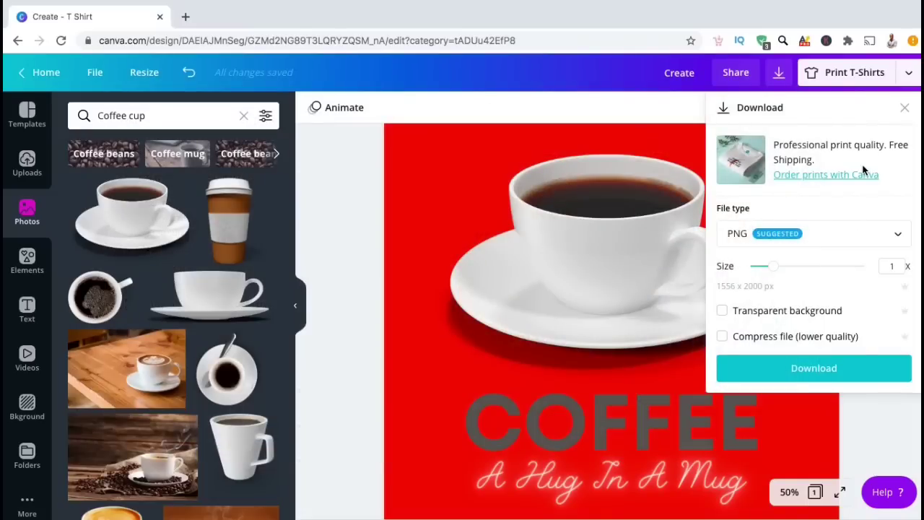
Download the design as a 2x (3111 x 4000 px) PNG with a transparent background.
{"action": "left_click", "coordinate": [777, 276]}
{"action": "left_click_drag", "start_coordinate": [778, 275], "coordinate": [815, 273]}
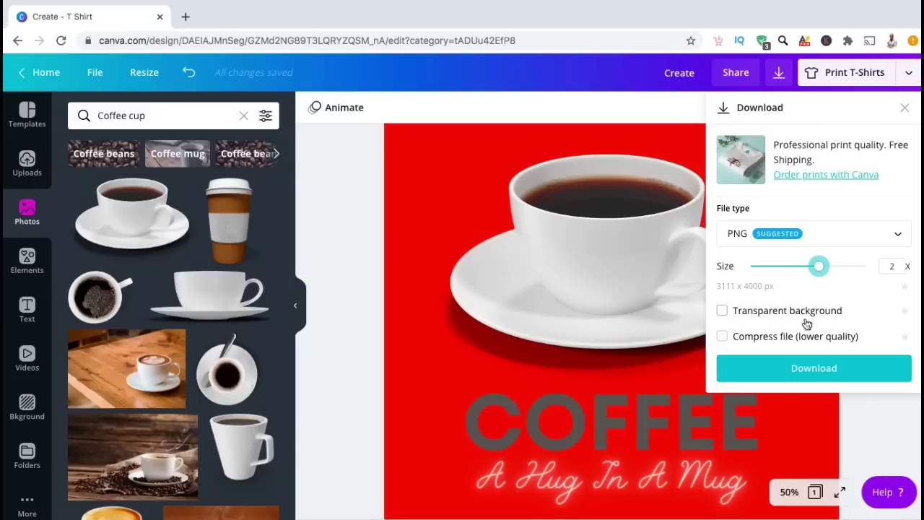
{"action": "left_click", "coordinate": [723, 314]}
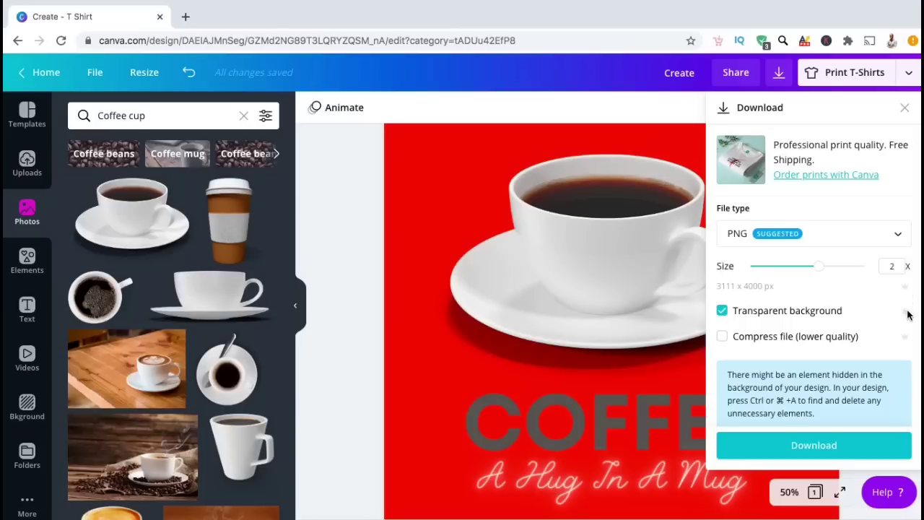
{"action": "left_click", "coordinate": [838, 439]}
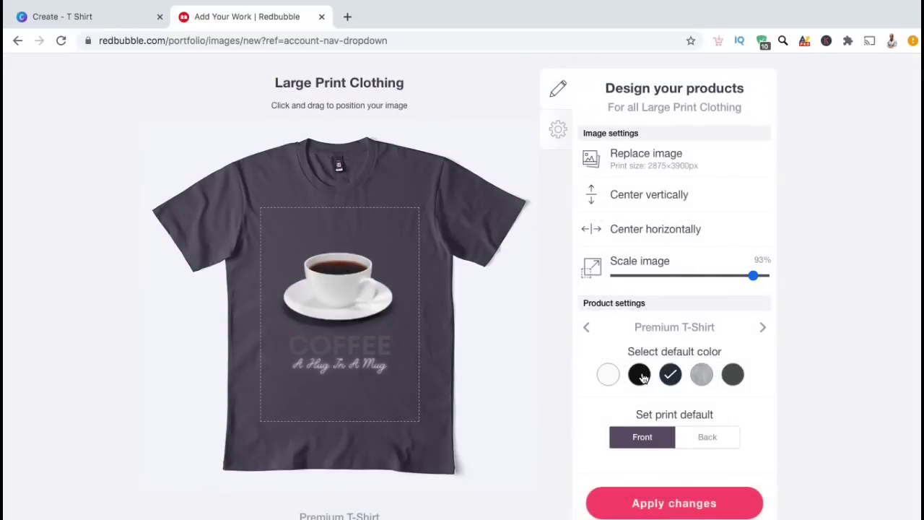
Choose the black swatch as the premium T-shirt's default colour in Redbubble.
{"action": "left_click", "coordinate": [641, 376]}
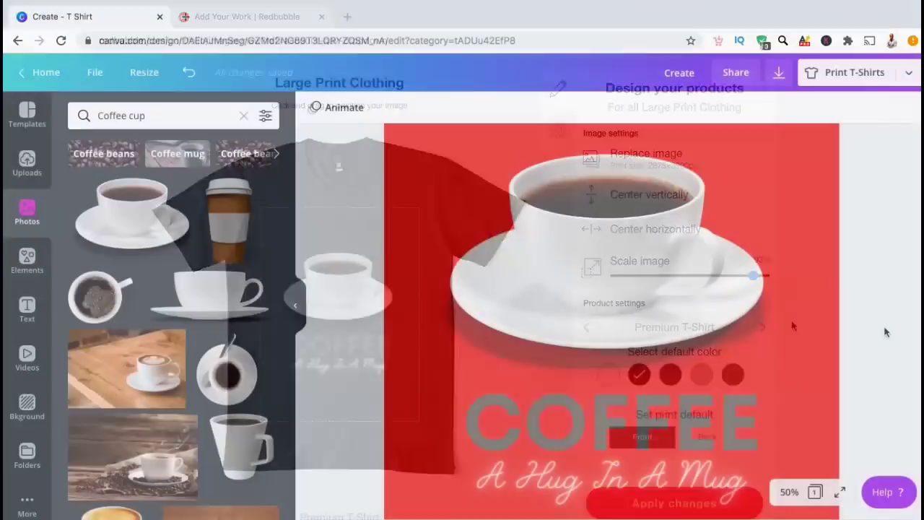